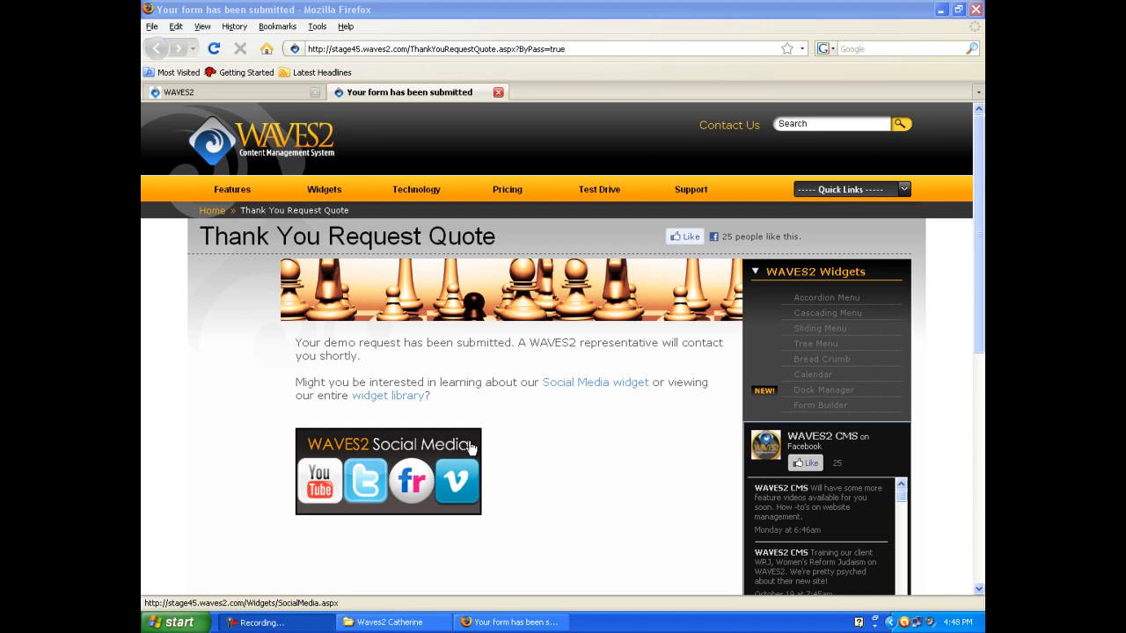
- Open the Thank You Request Quote page for content editing in the WAVES2 CMS and collapse the page tree
{"action": "left_click", "coordinate": [211, 92]}
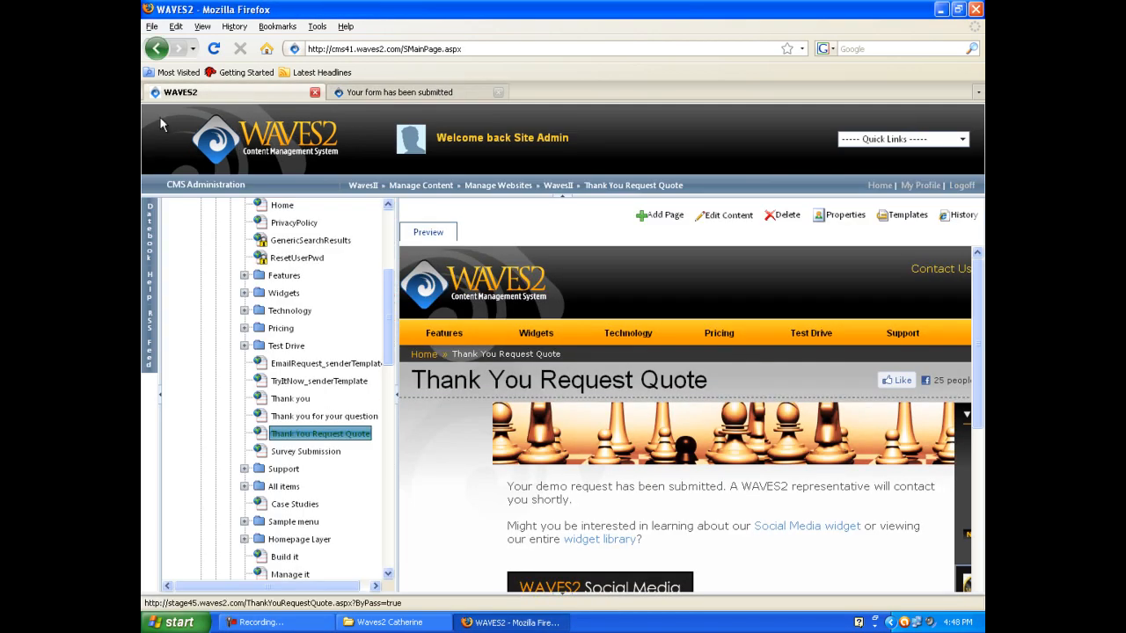
{"action": "scroll", "coordinate": [257, 366], "scroll_direction": "down", "scroll_amount": 1}
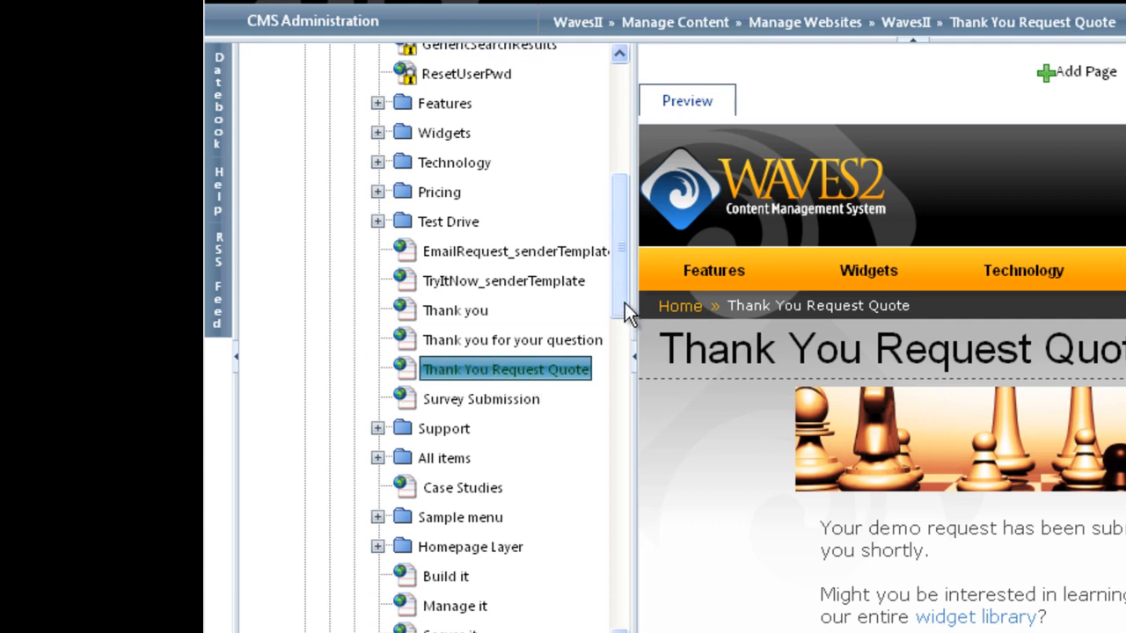
{"action": "left_click", "coordinate": [635, 362]}
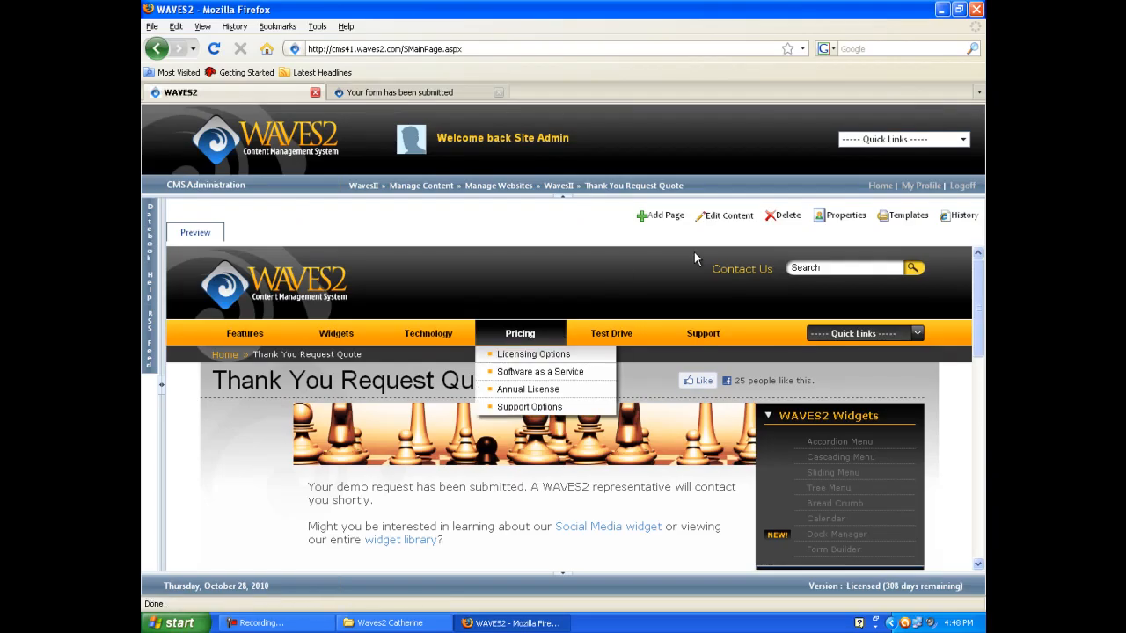
{"action": "left_click", "coordinate": [727, 219]}
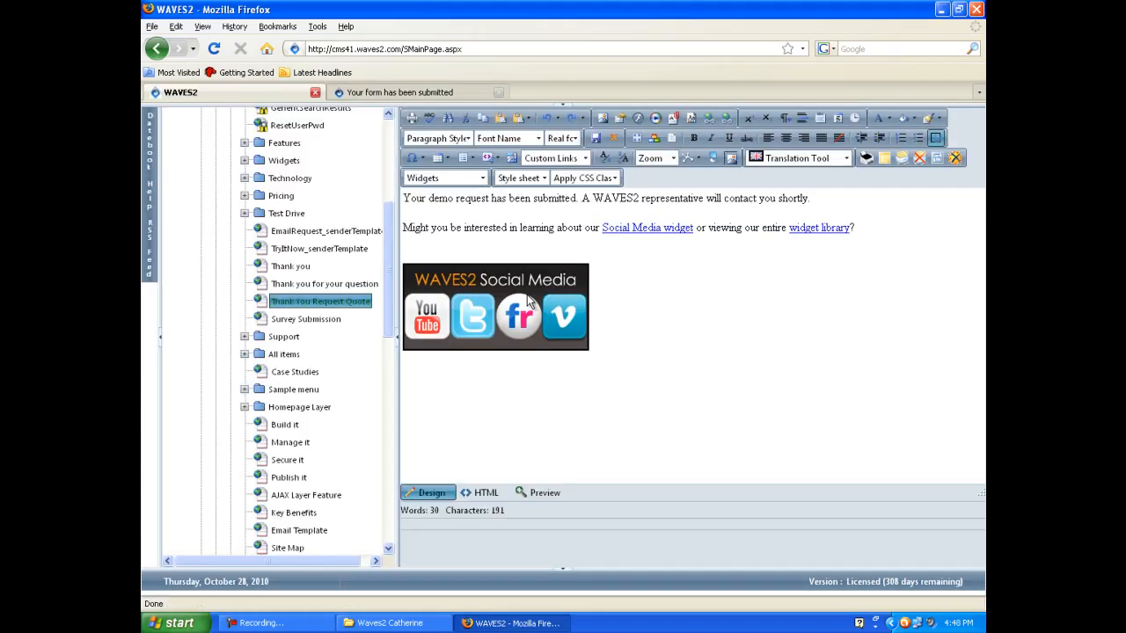
{"action": "left_click", "coordinate": [397, 339]}
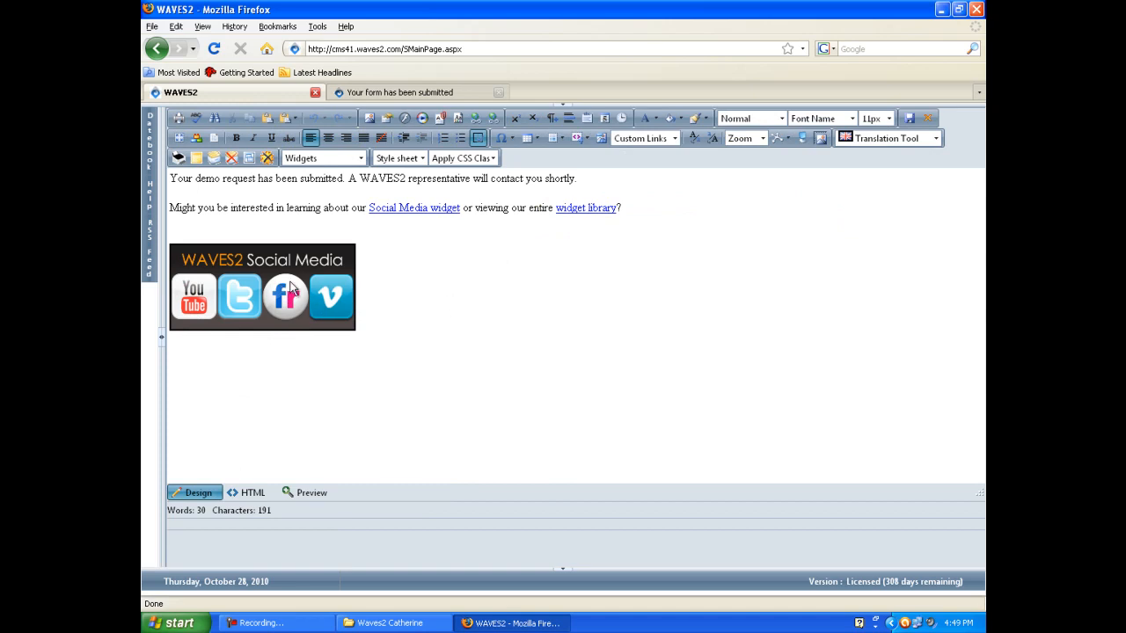
- Open the image properties of the social media picture, set its width to 225 px and lock its proportions
{"action": "left_click", "coordinate": [261, 281]}
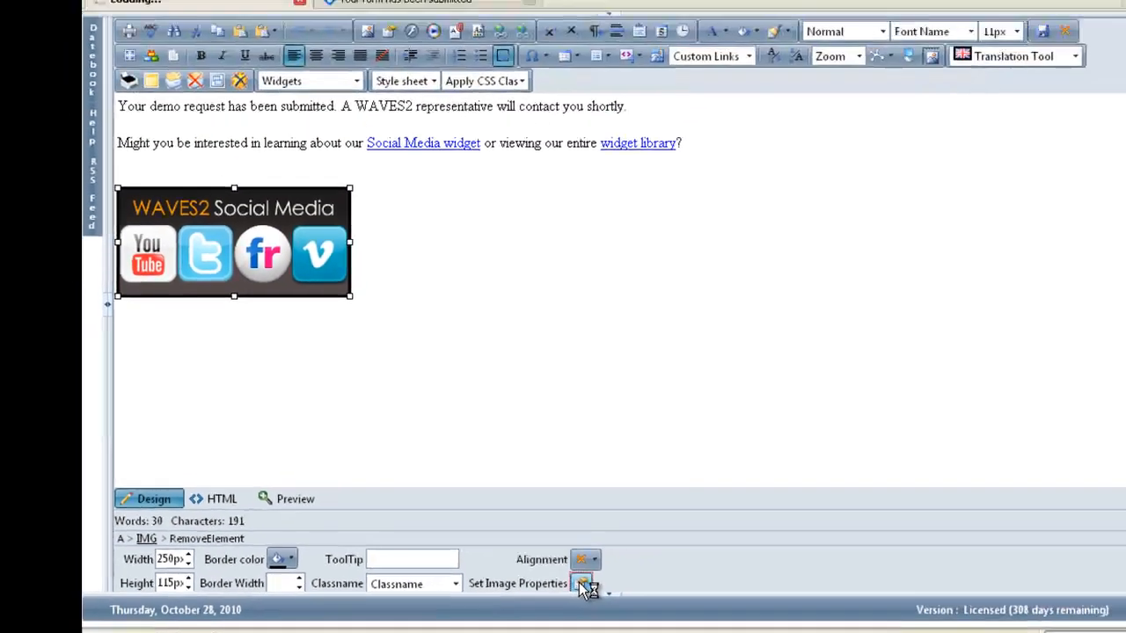
{"action": "left_click", "coordinate": [742, 526]}
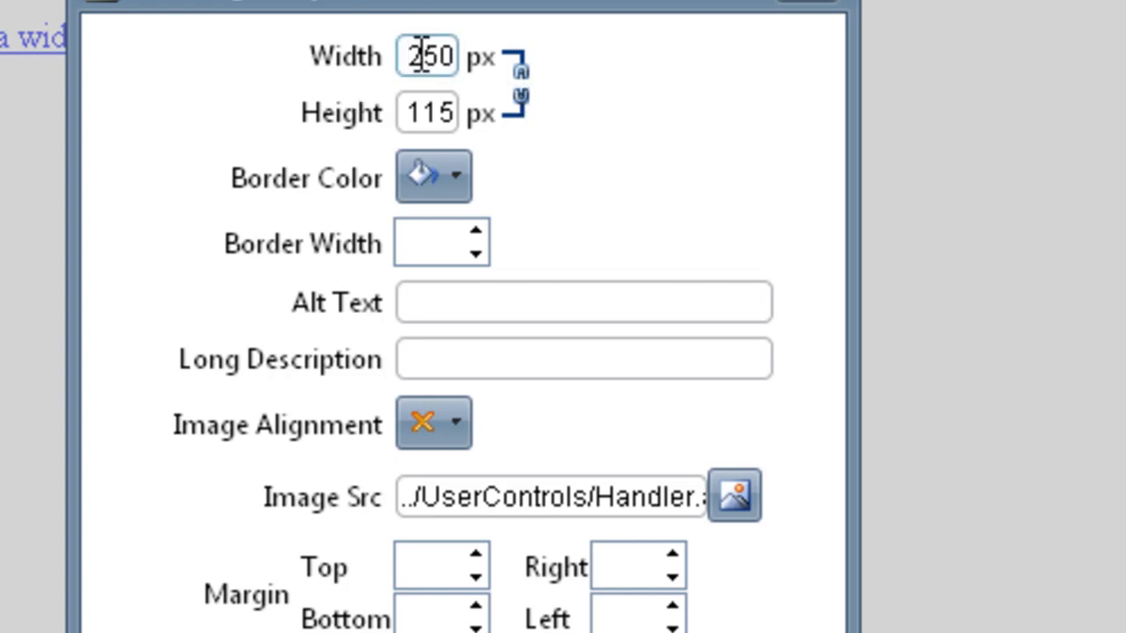
{"action": "left_click_drag", "start_coordinate": [408, 56], "coordinate": [478, 51]}
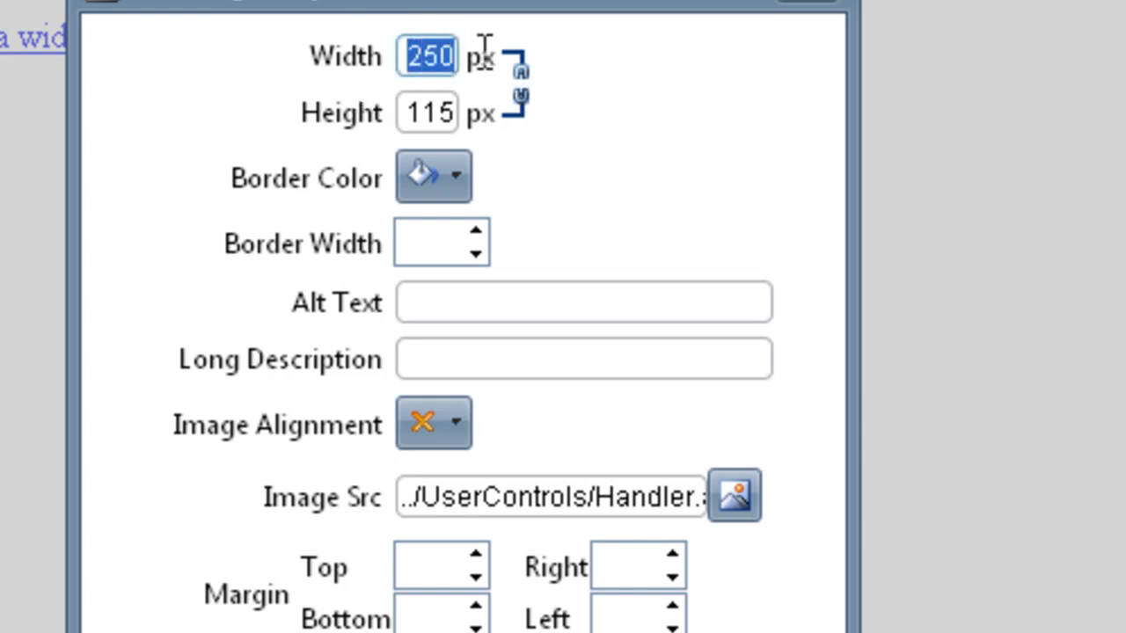
{"action": "type", "text": "225"}
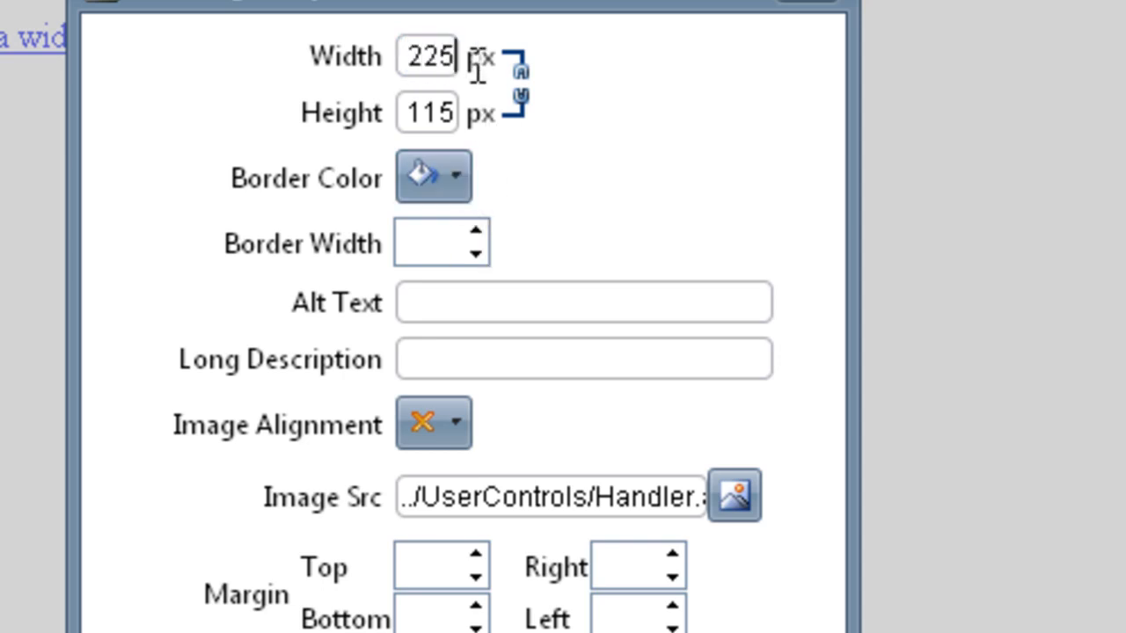
{"action": "left_click", "coordinate": [521, 88]}
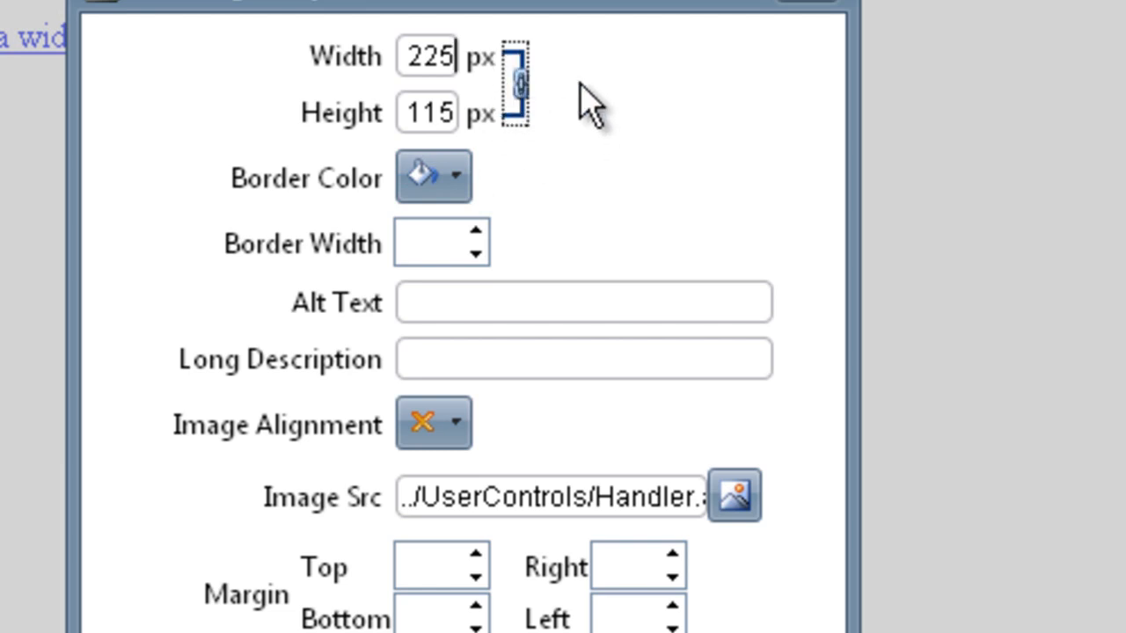
- Give the image a bright red border with a width of 20
{"action": "left_click", "coordinate": [460, 173]}
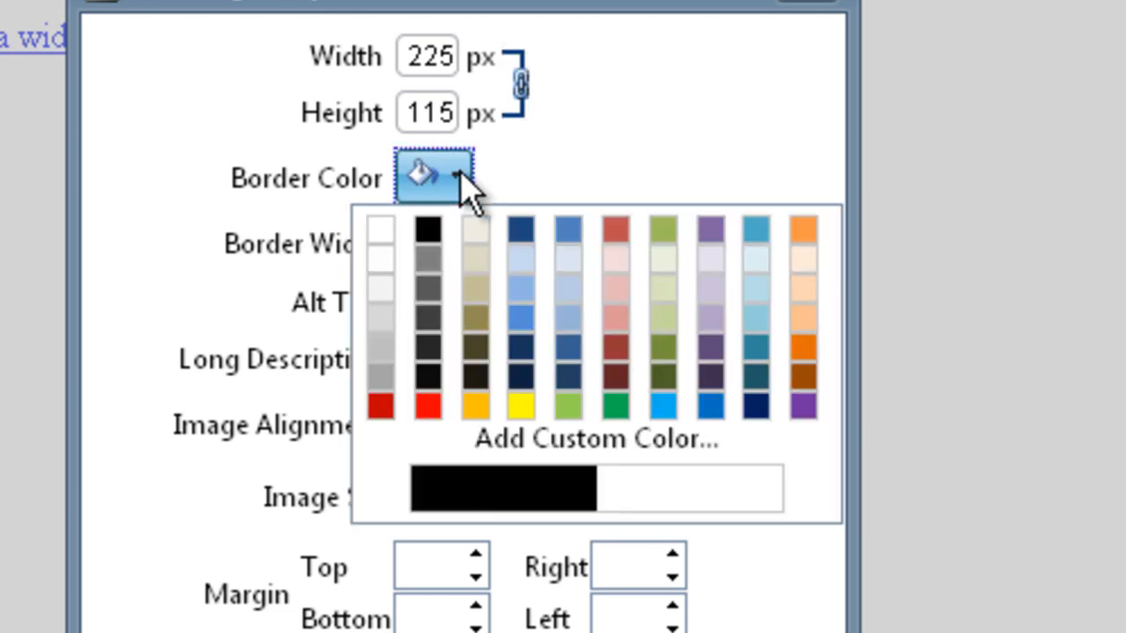
{"action": "left_click", "coordinate": [429, 402]}
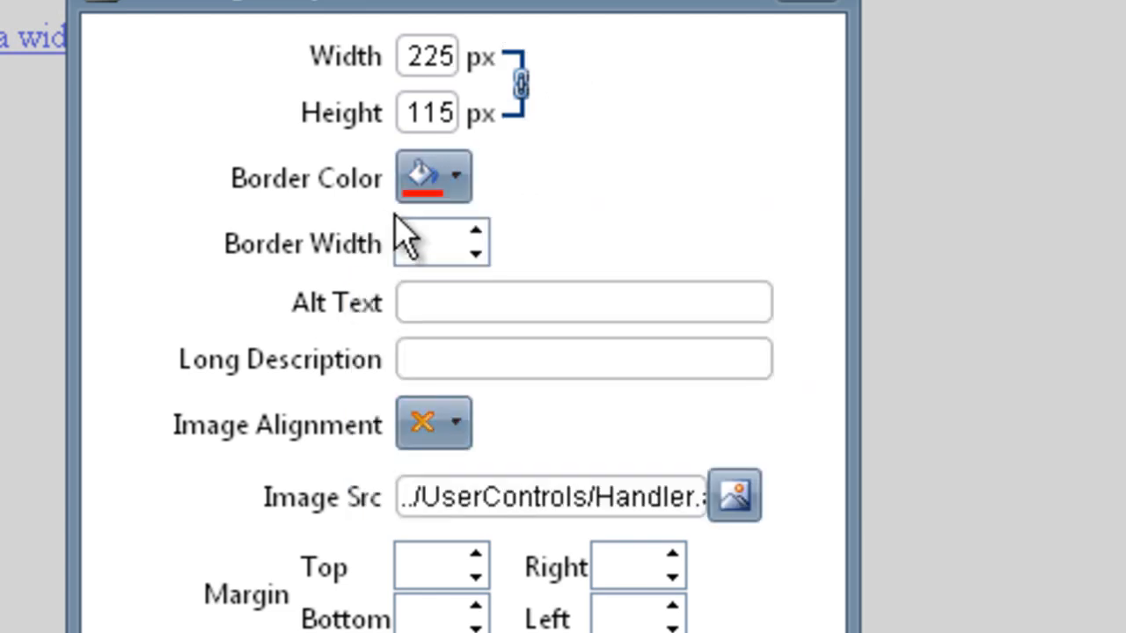
{"action": "left_click", "coordinate": [410, 239]}
{"action": "type", "text": "20"}
- Enter the alt text "Waves2 Social Media", align the image left and apply the image properties
{"action": "left_click", "coordinate": [480, 308]}
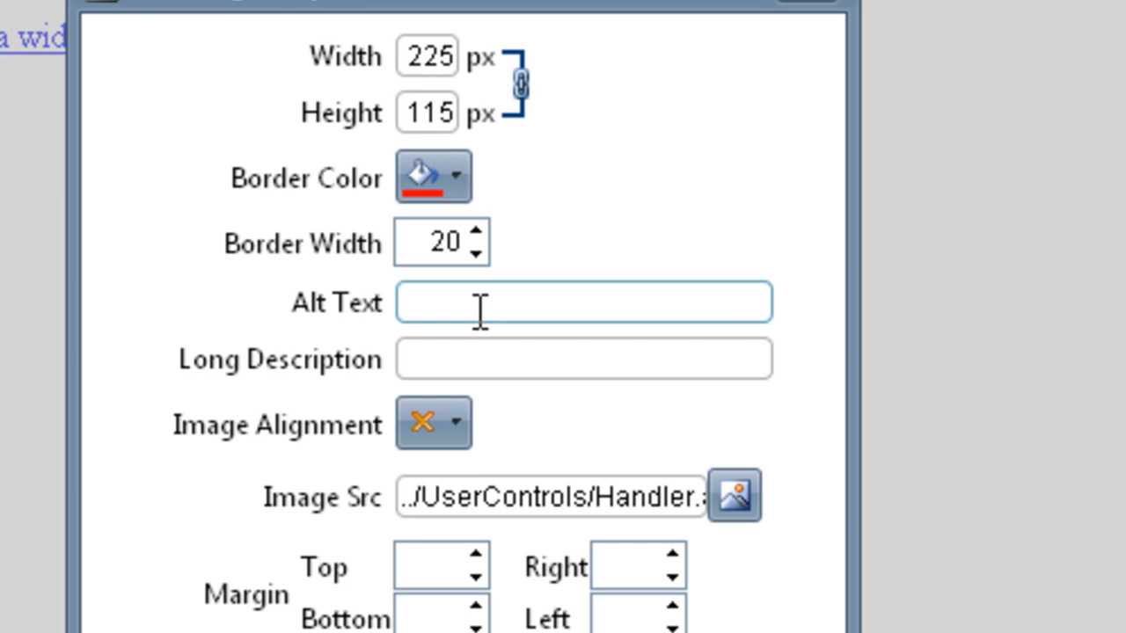
{"action": "type", "text": "Waves2 Soc"}
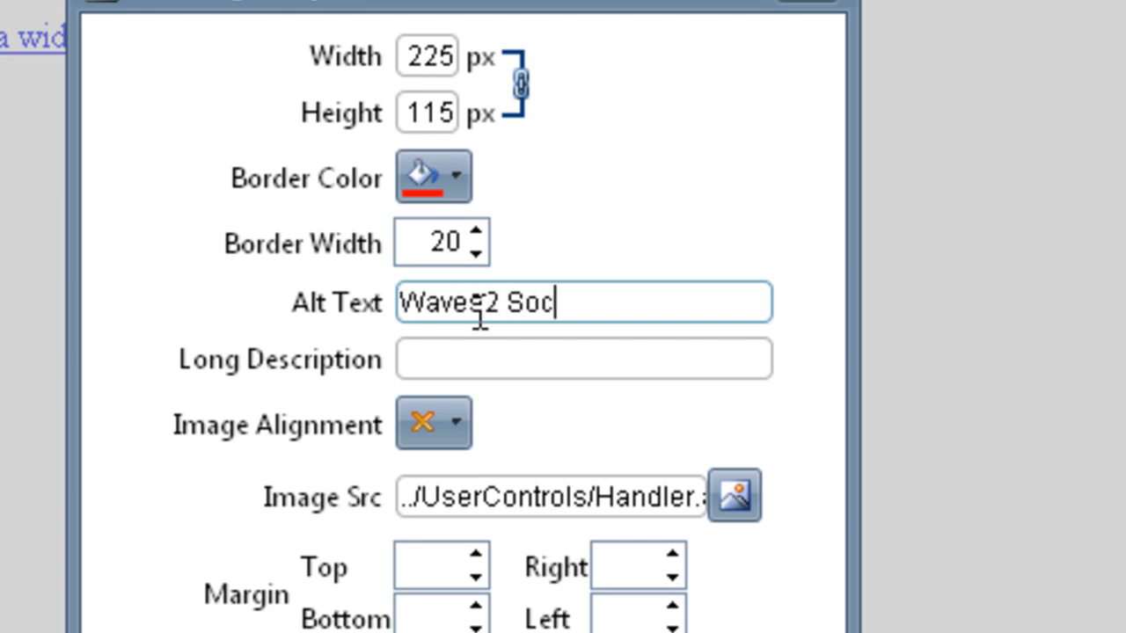
{"action": "type", "text": "ial Media"}
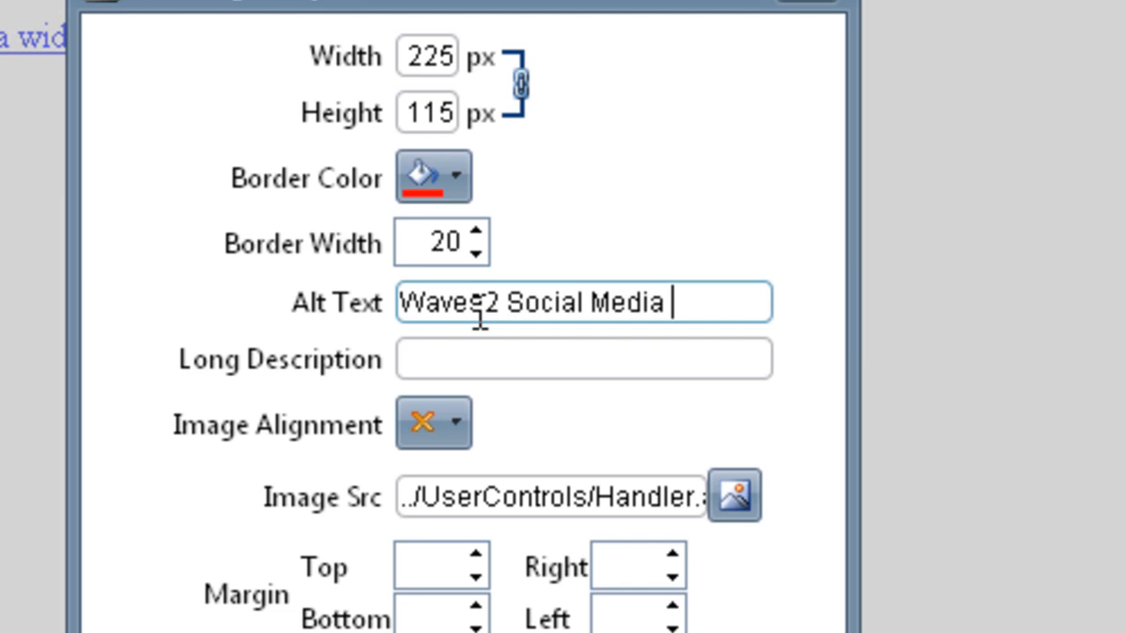
{"action": "left_click", "coordinate": [465, 422]}
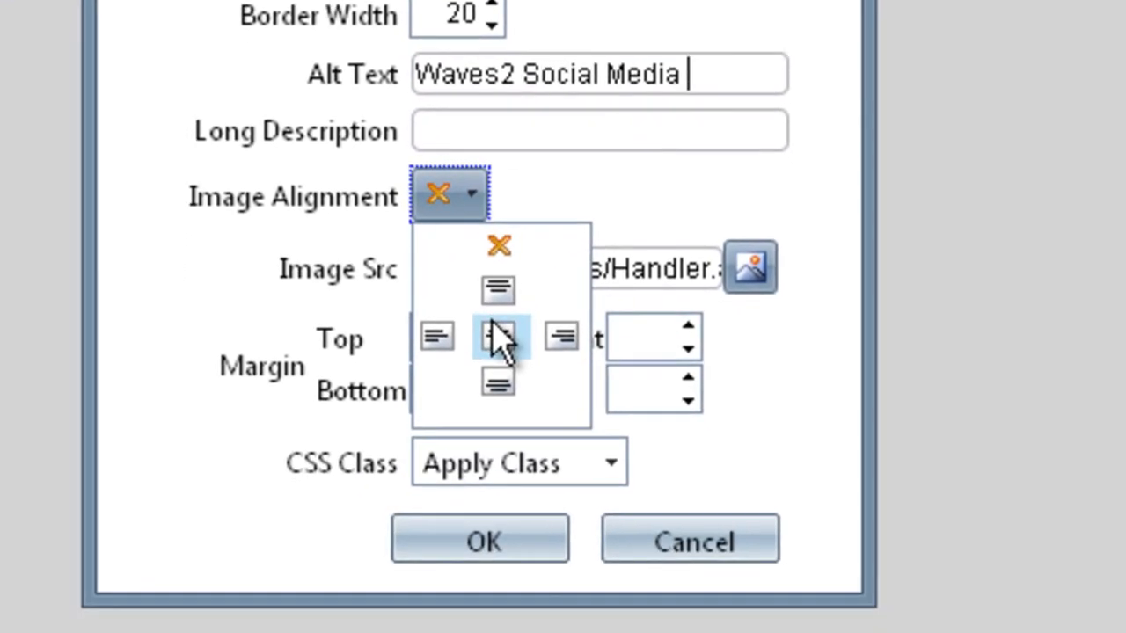
{"action": "left_click", "coordinate": [437, 337]}
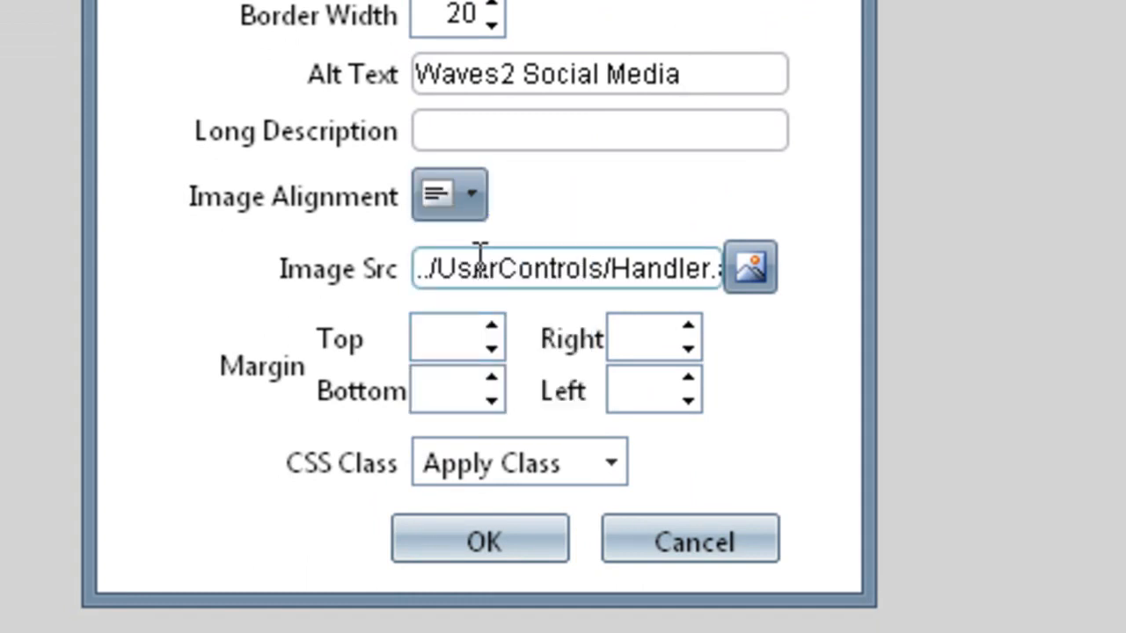
{"action": "left_click_drag", "start_coordinate": [435, 264], "coordinate": [782, 299]}
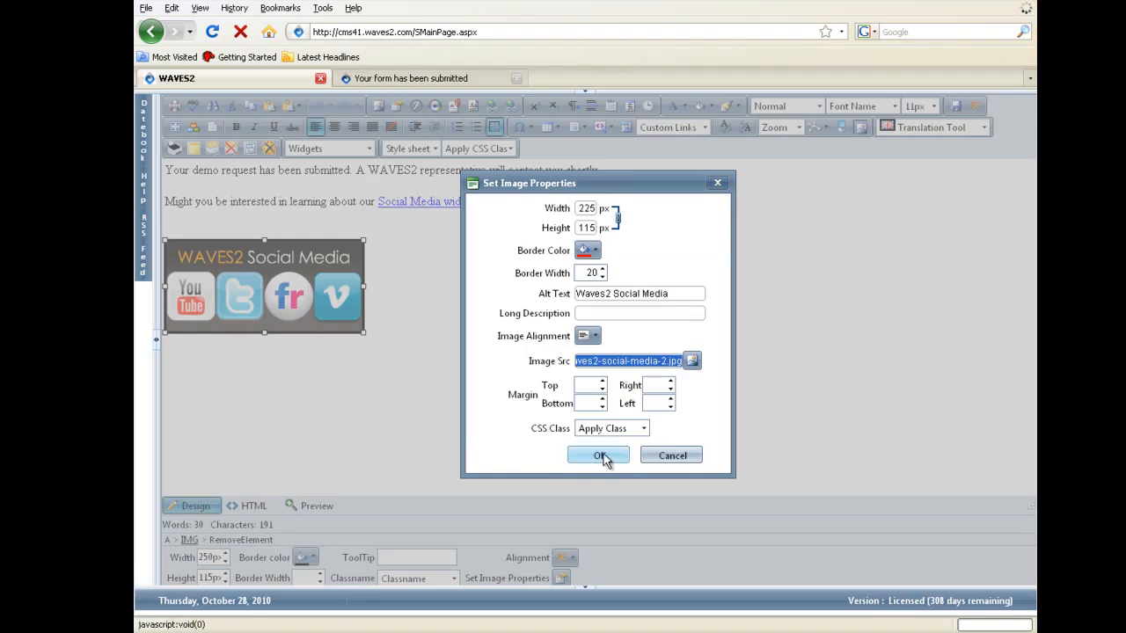
{"action": "left_click", "coordinate": [605, 462]}
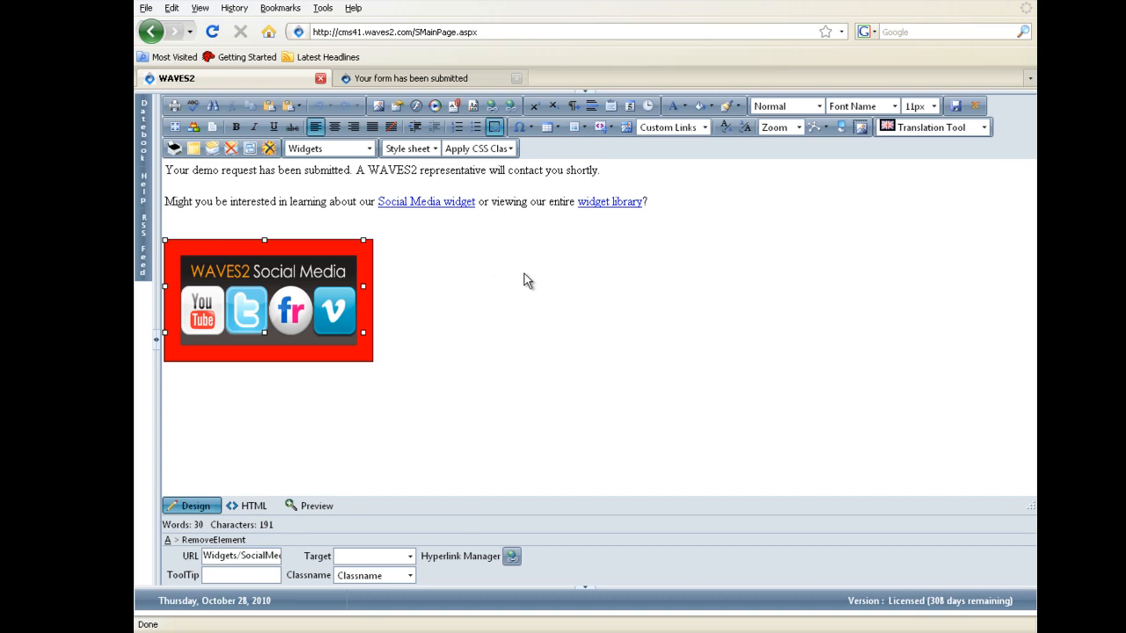
- Reselect the social media image and set its width to 220 px
{"action": "left_click", "coordinate": [503, 298]}
{"action": "left_click", "coordinate": [310, 291]}
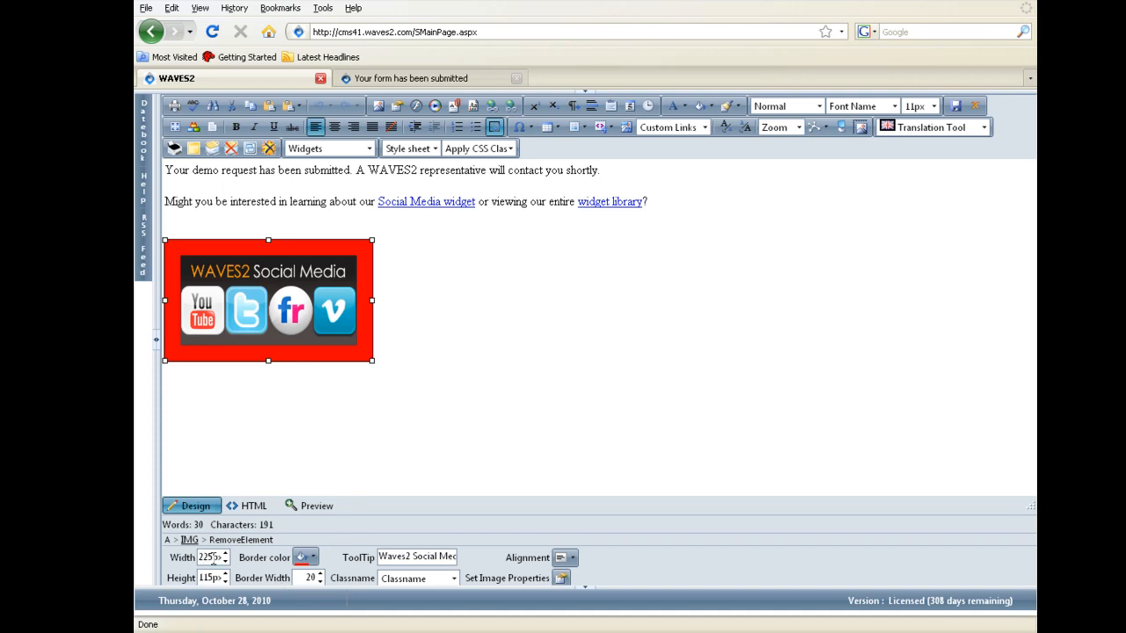
{"action": "left_click_drag", "start_coordinate": [214, 557], "coordinate": [189, 558]}
{"action": "type", "text": "220"}
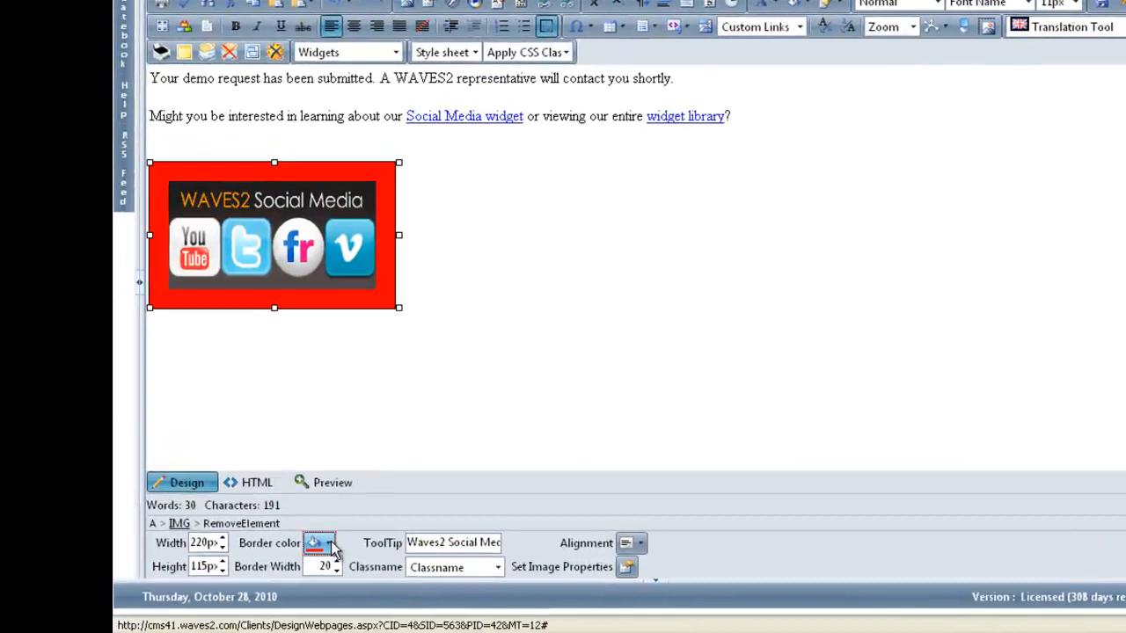
- Change the image's border color to dark blue and its border width to 10
{"action": "left_click", "coordinate": [330, 545]}
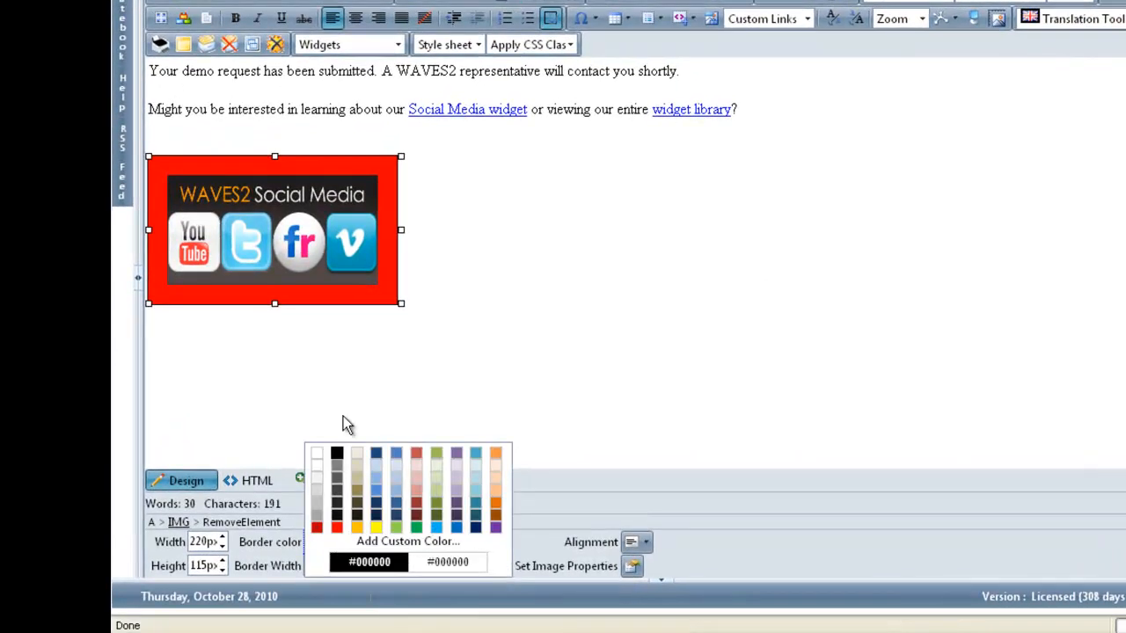
{"action": "left_click", "coordinate": [377, 456]}
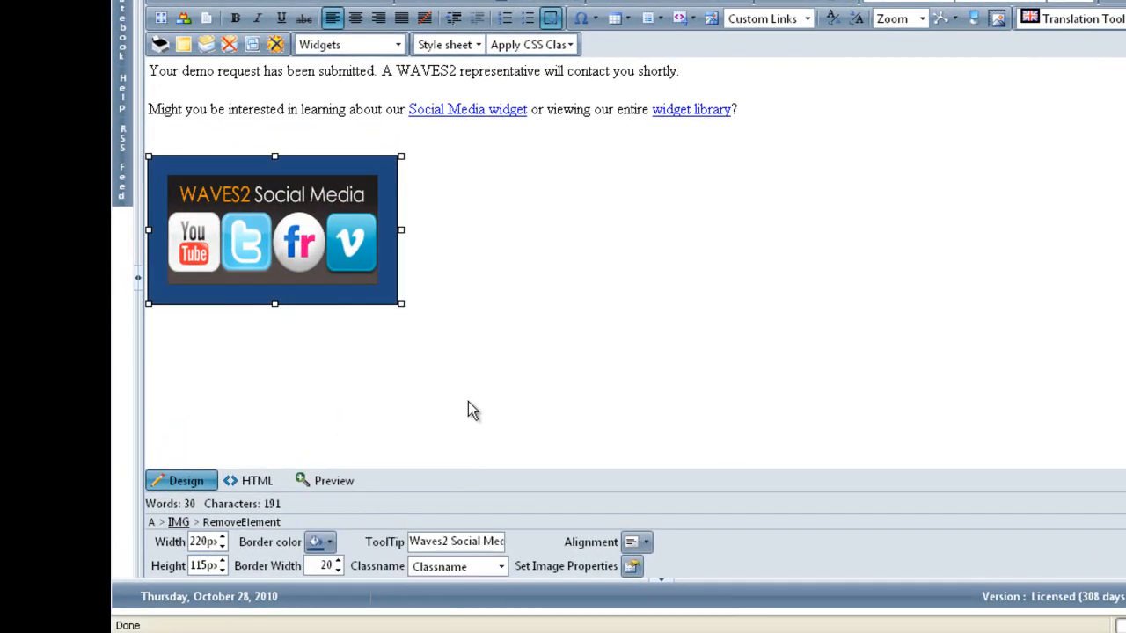
{"action": "left_click", "coordinate": [324, 565]}
{"action": "type", "text": "20"}
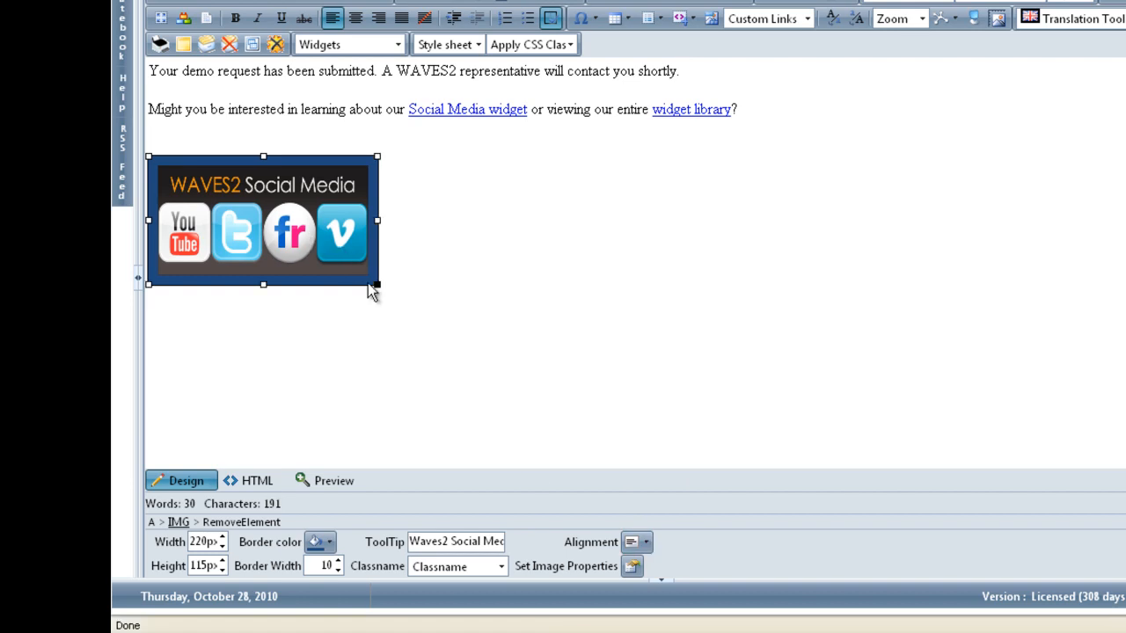
- Enlarge the image freehand to about 378 px wide, stretching its height as well, and leave it selected
{"action": "left_click_drag", "start_coordinate": [377, 286], "coordinate": [492, 358]}
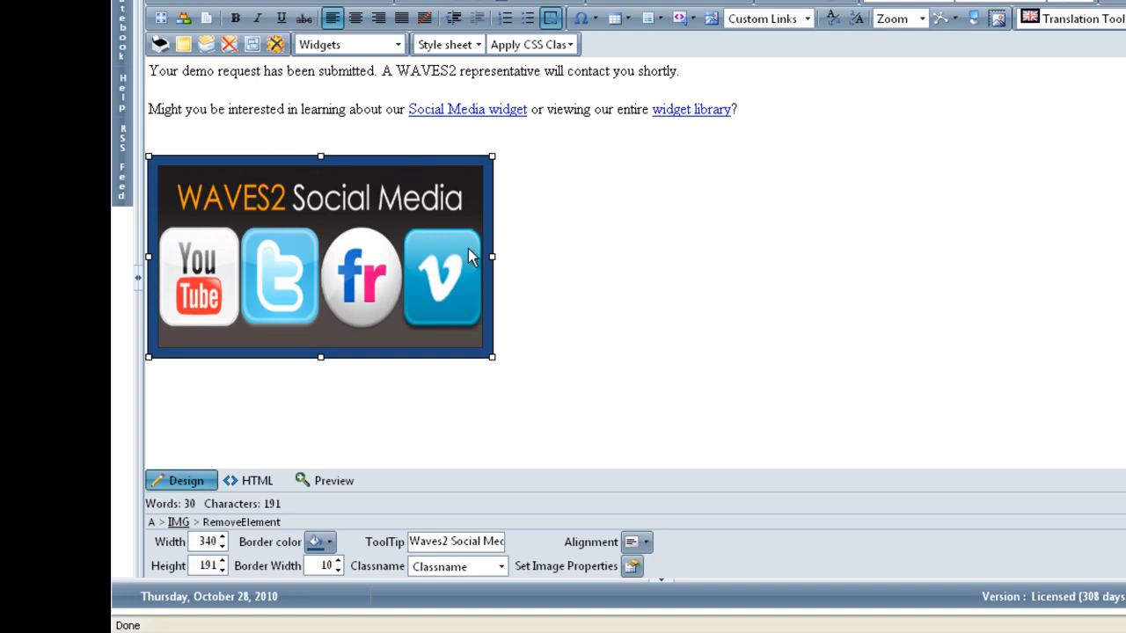
{"action": "left_click_drag", "start_coordinate": [492, 256], "coordinate": [497, 302]}
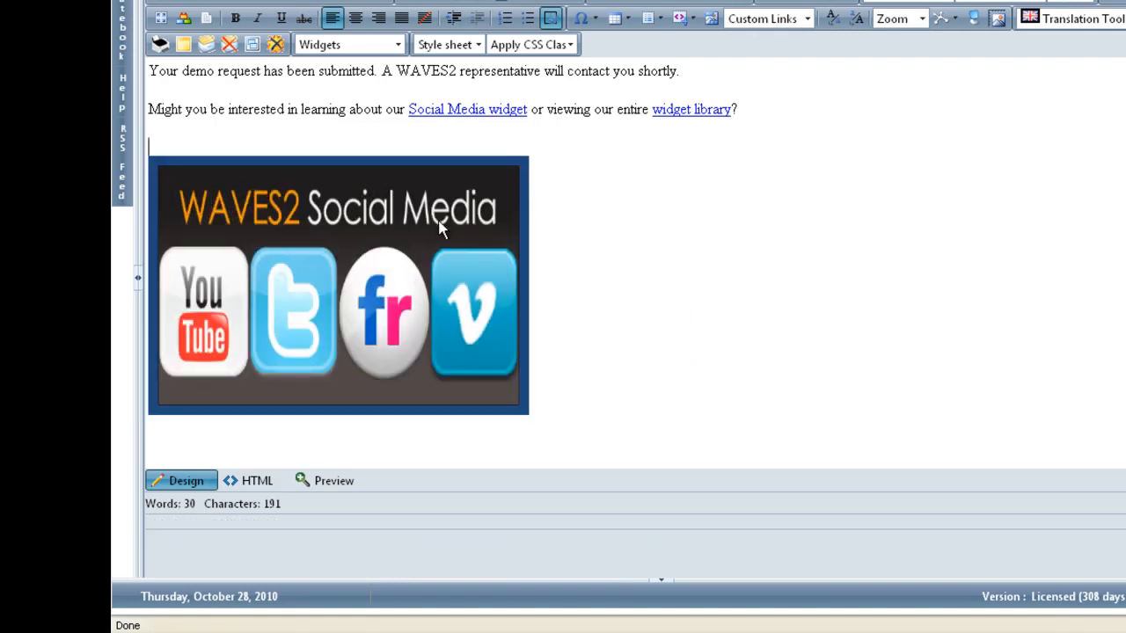
{"action": "left_click", "coordinate": [393, 230]}
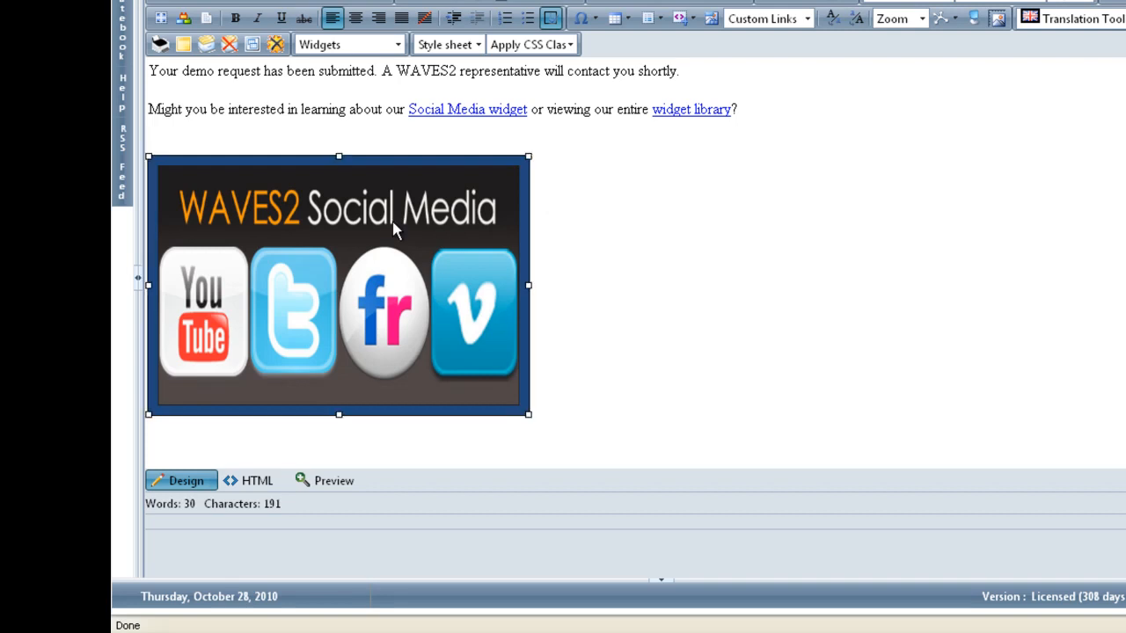
{"action": "left_click", "coordinate": [601, 220]}
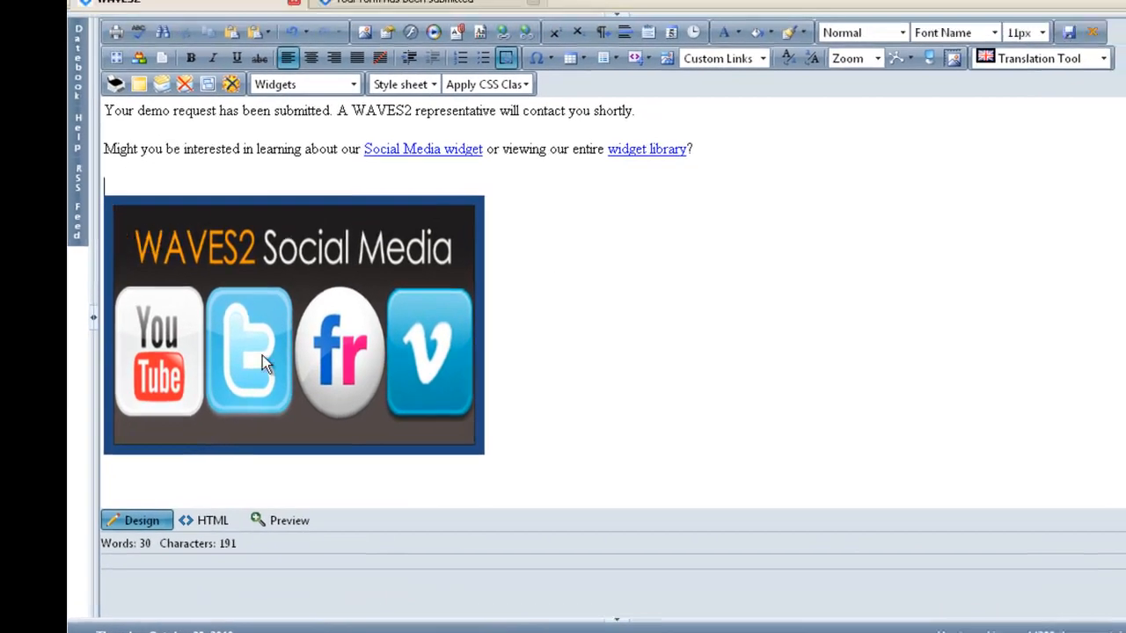
{"action": "left_click", "coordinate": [262, 355]}
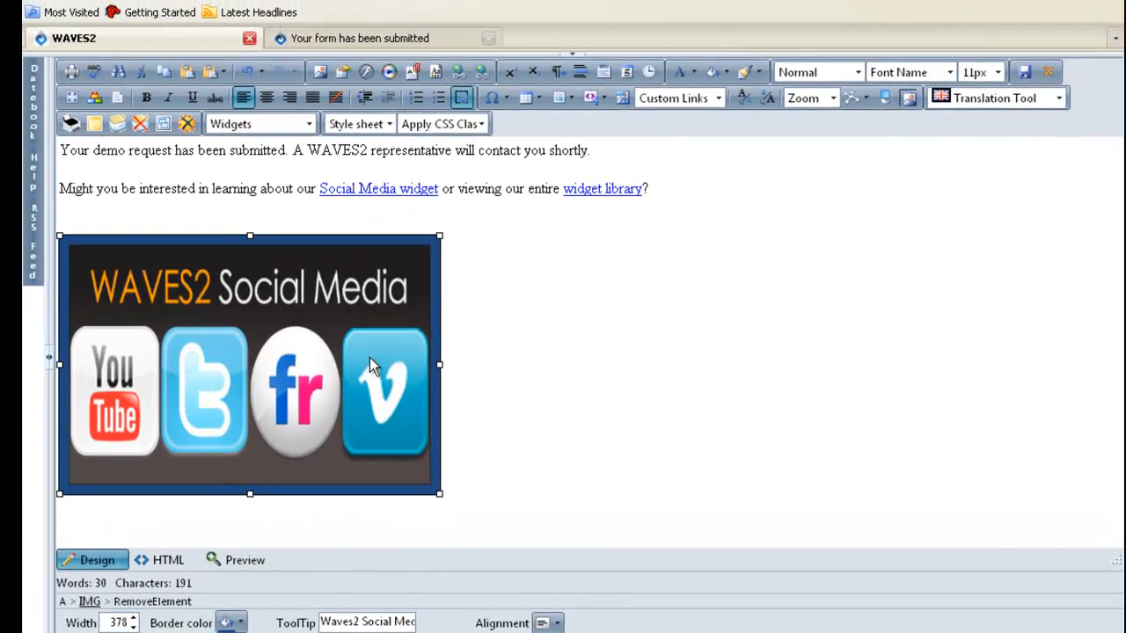
- Save the page content and reload the published Thank You Request Quote page
{"action": "left_click", "coordinate": [1025, 71]}
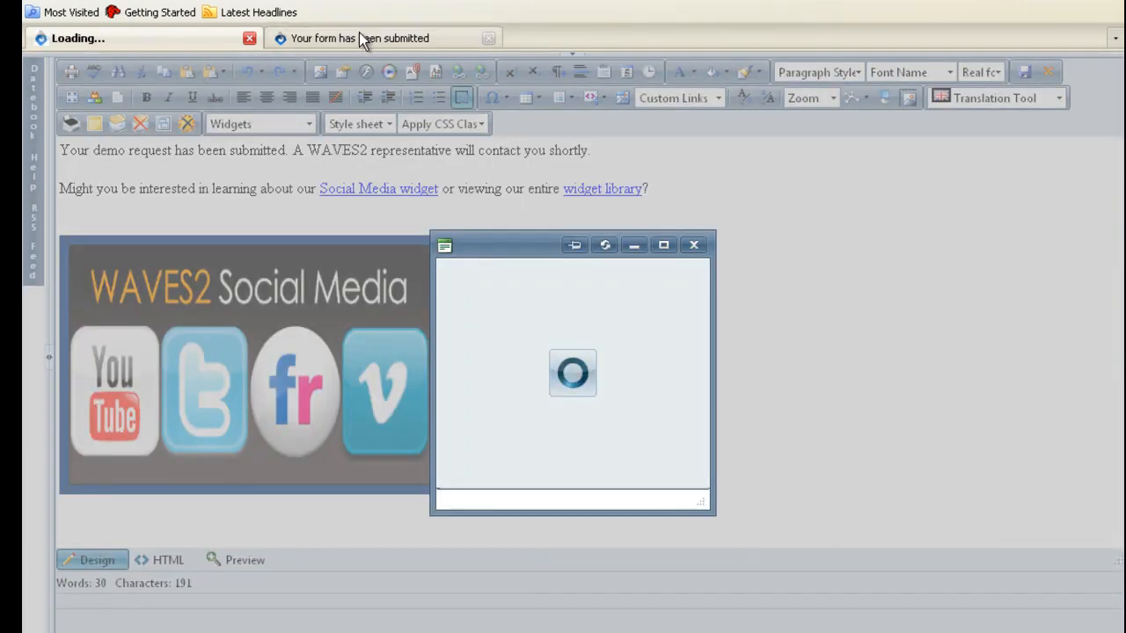
{"action": "left_click", "coordinate": [358, 39]}
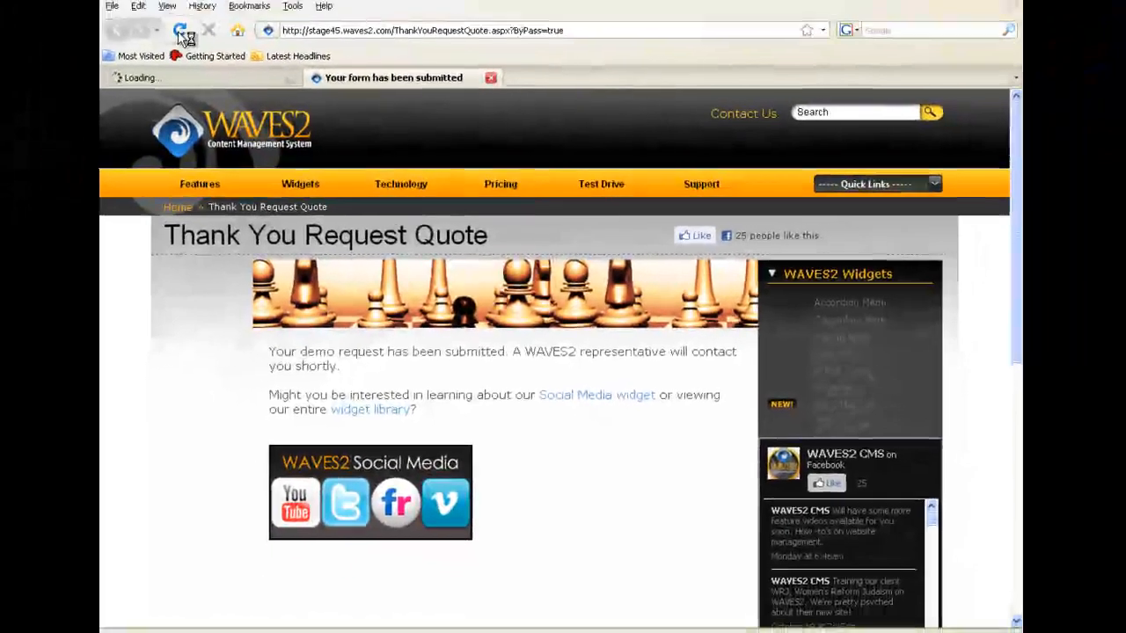
{"action": "left_click", "coordinate": [181, 31]}
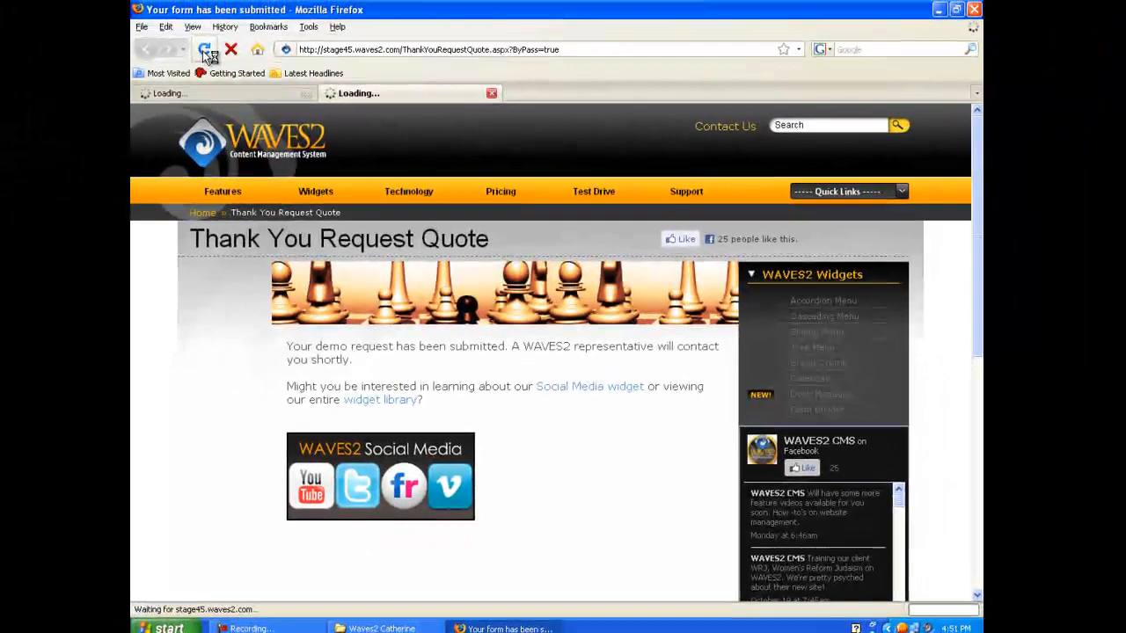